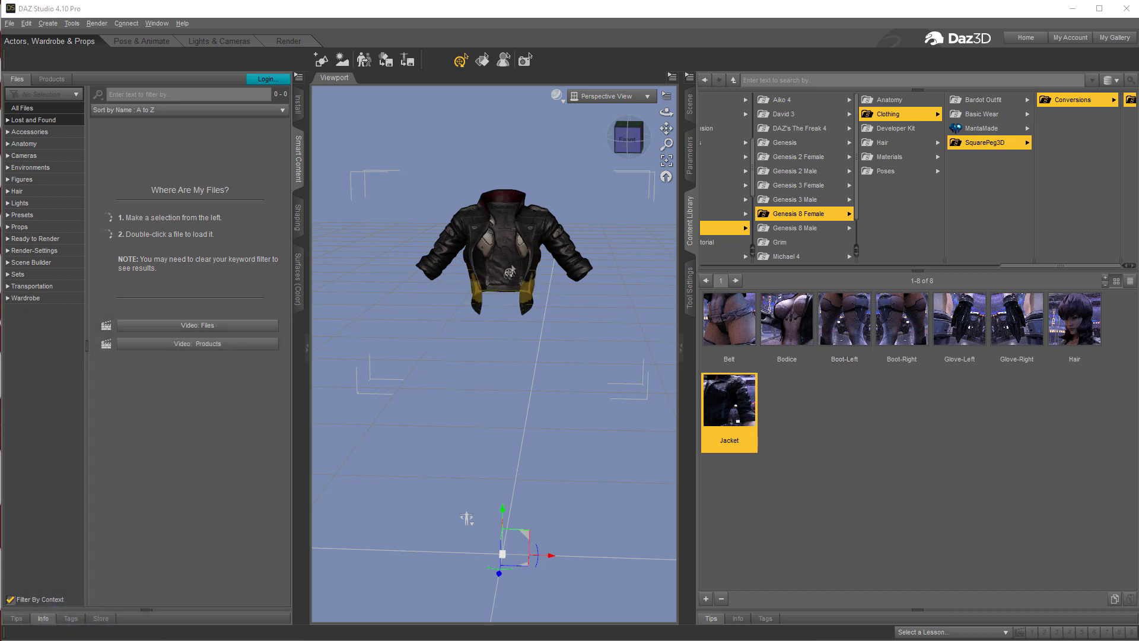
Load the SquarePeg3D Jacket from the Genesis 8 Female clothing folder into the DAZ scene.
left_click(520, 262)
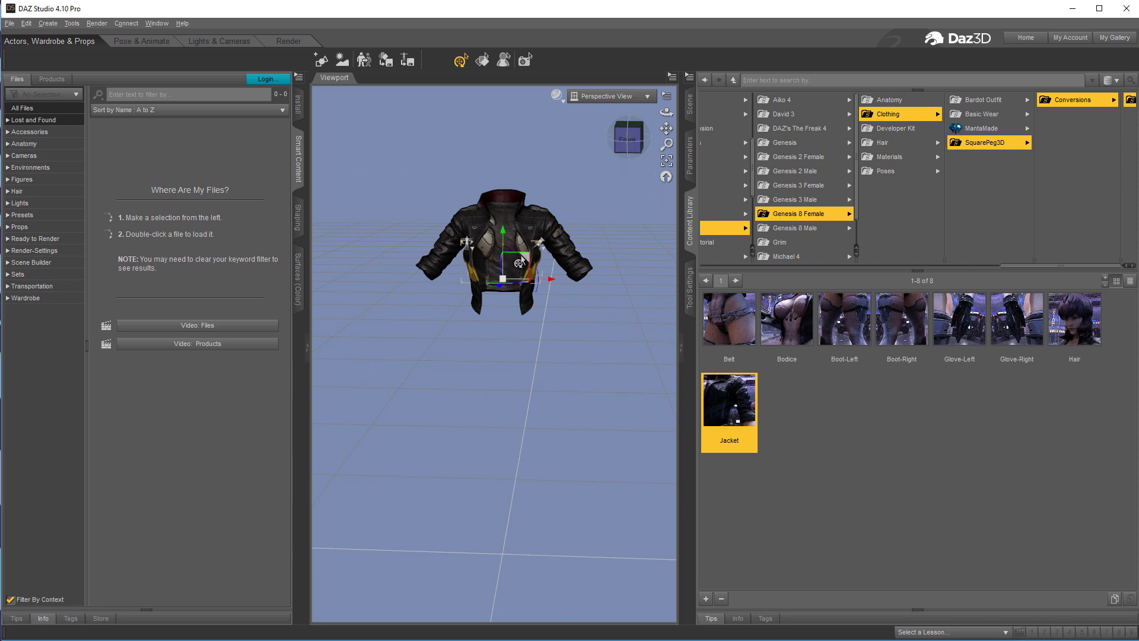
double_click(726, 404)
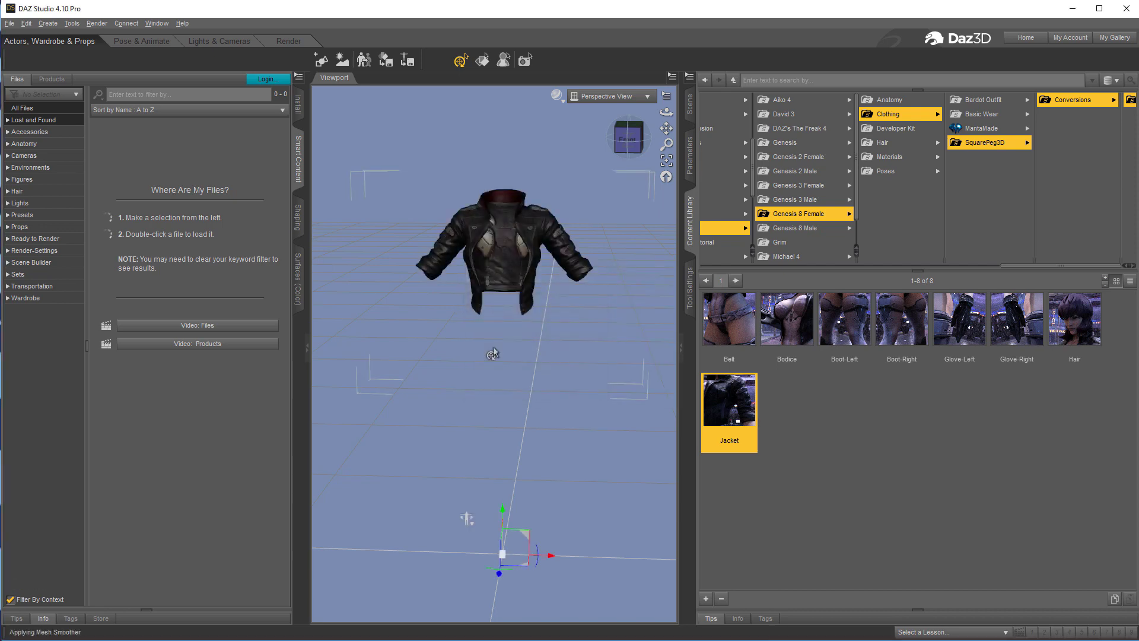
Export the jacket from DAZ Studio as jacket.obj, overwriting the existing file with the default OBJ options.
left_click(9, 23)
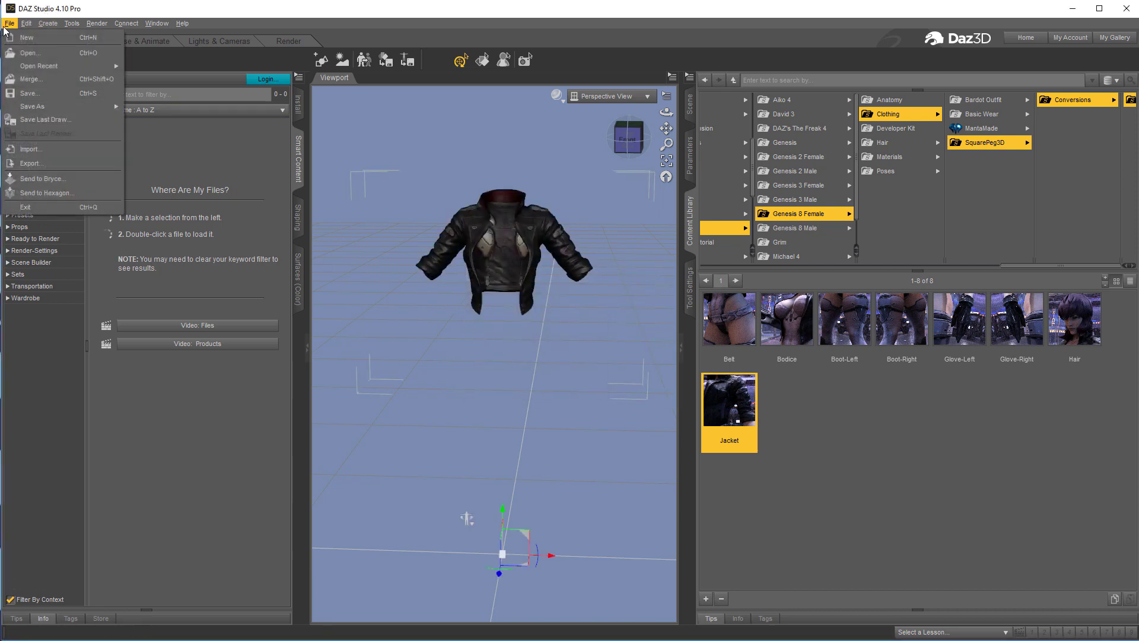
left_click(30, 163)
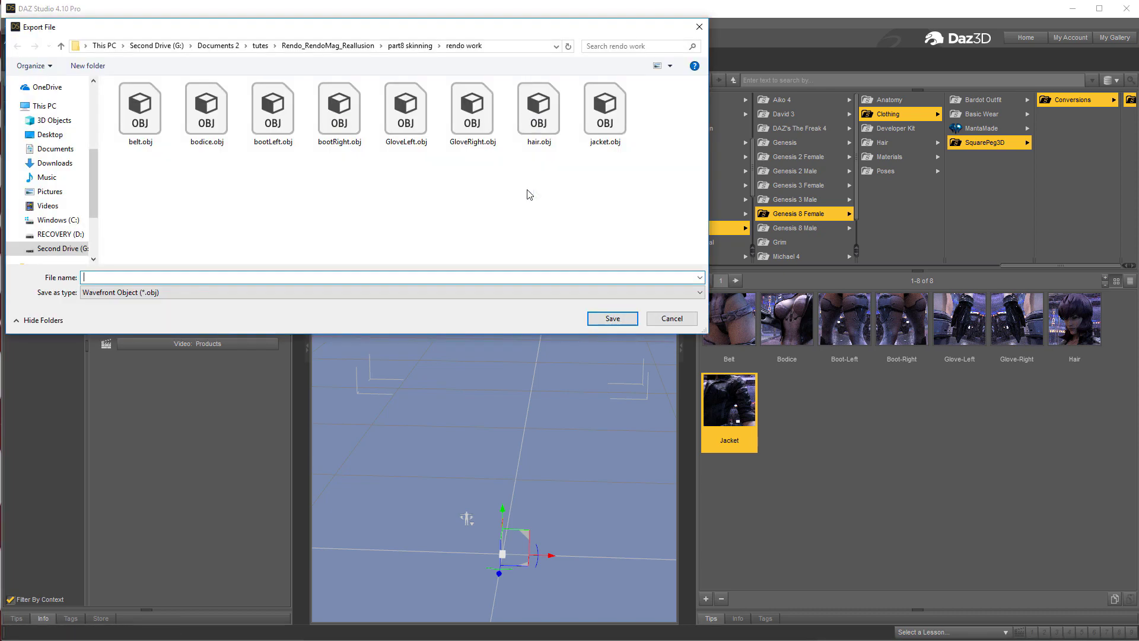
left_click(604, 118)
left_click(611, 319)
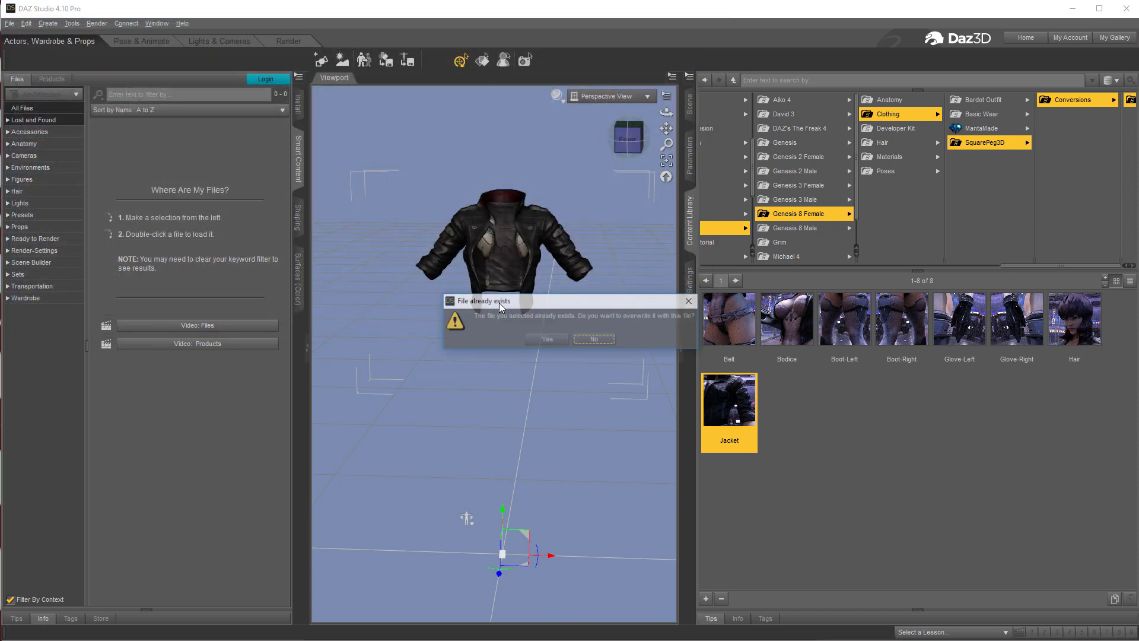
left_click(547, 338)
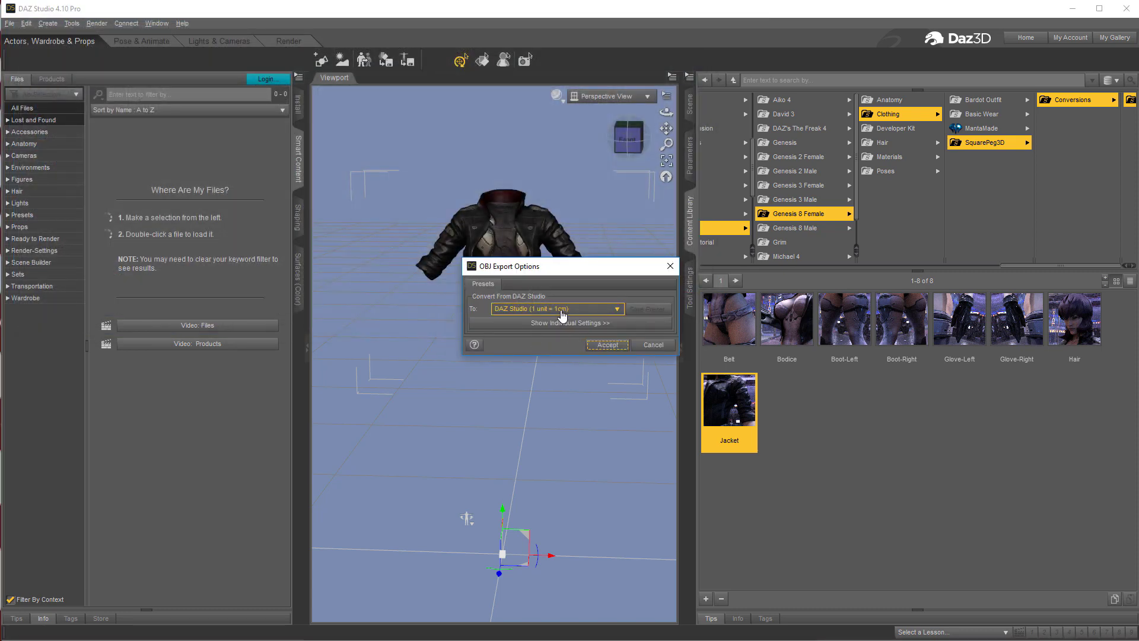
left_click(601, 350)
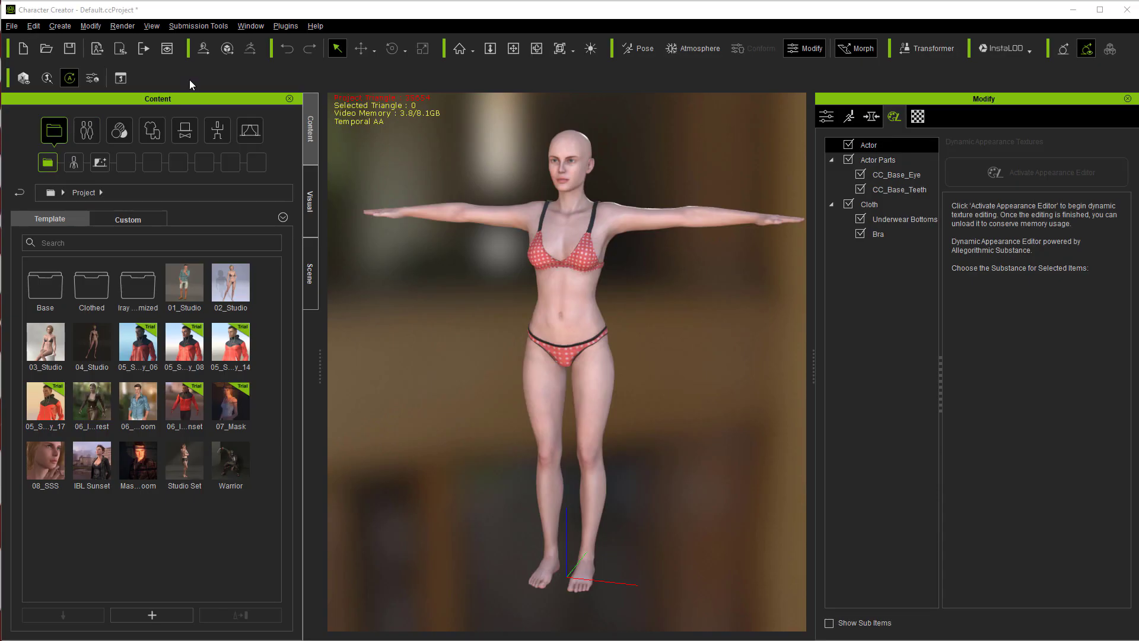
Import jacket.obj from the rendo work folder onto the female figure as accessory Jacket_31865.
left_click(59, 26)
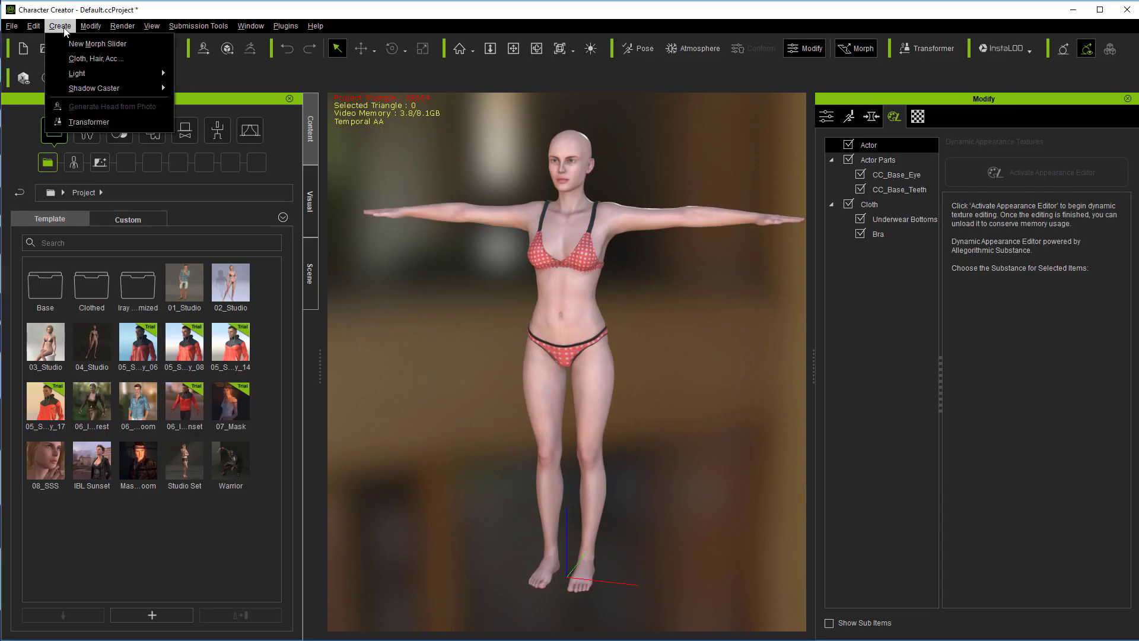
left_click(80, 58)
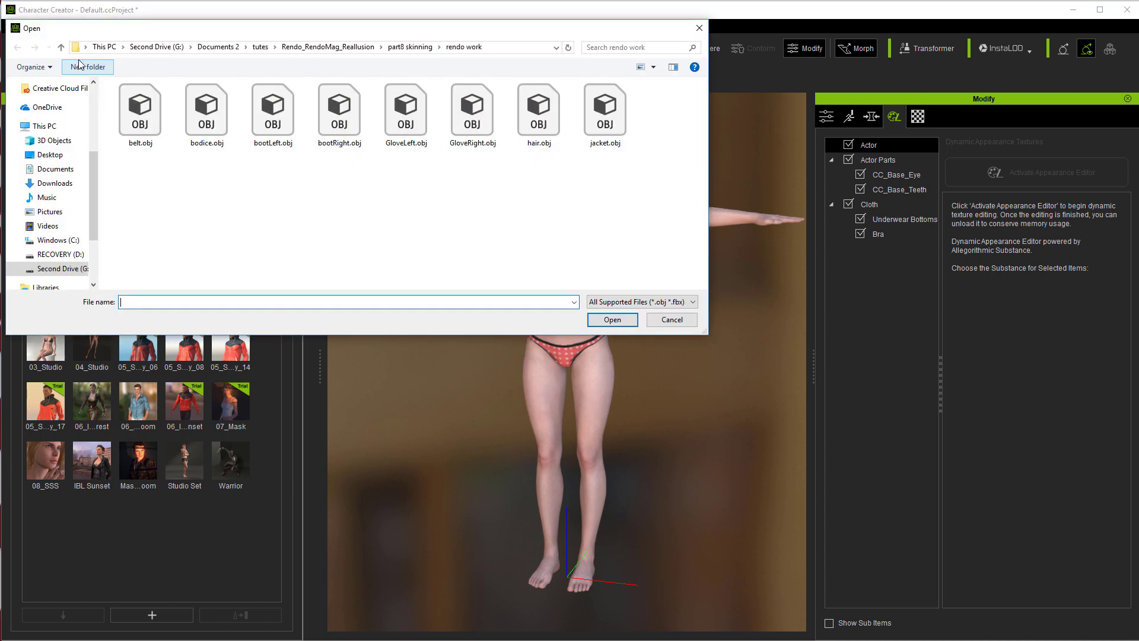
double_click(605, 112)
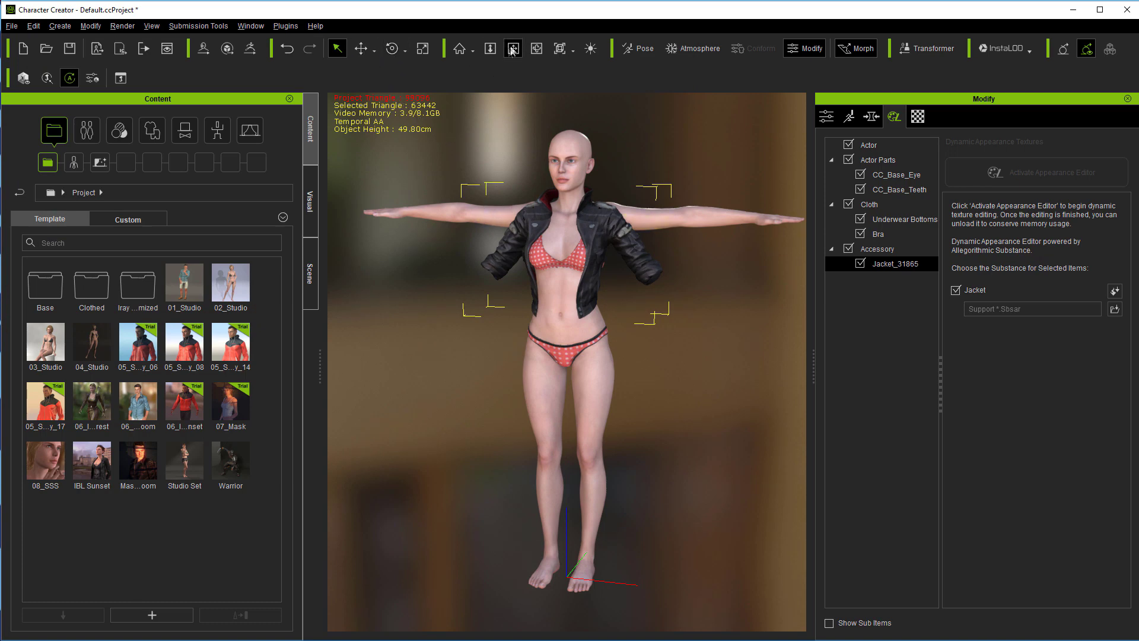
left_click(538, 52)
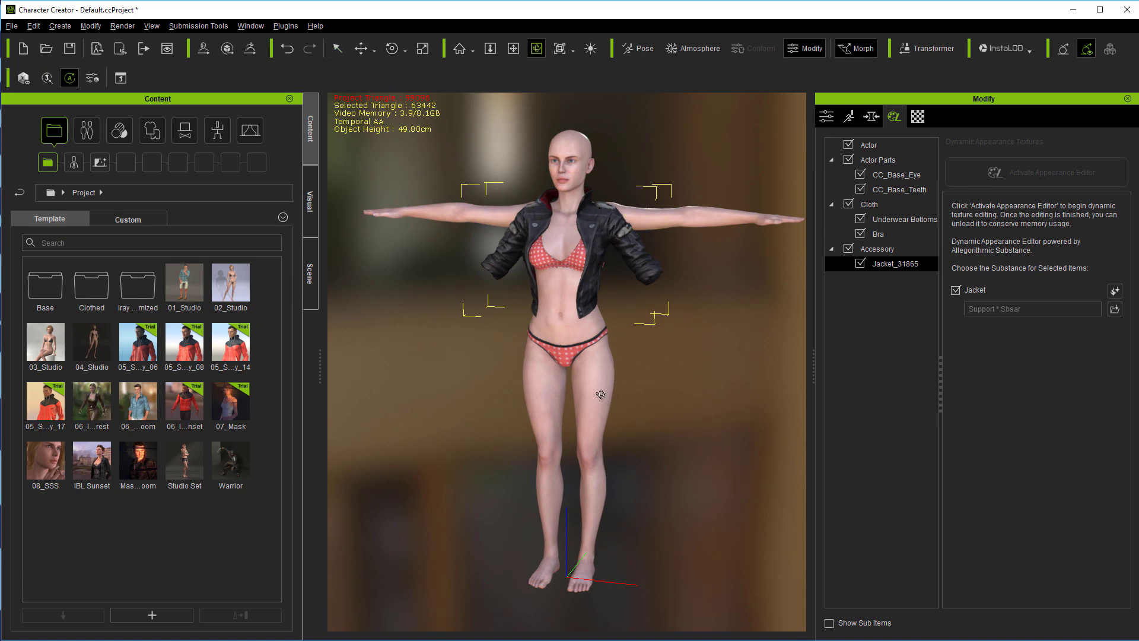
Rotate the shoulder bone in Edit Pose to lower the character's arms from T-pose to an angle.
left_click(336, 48)
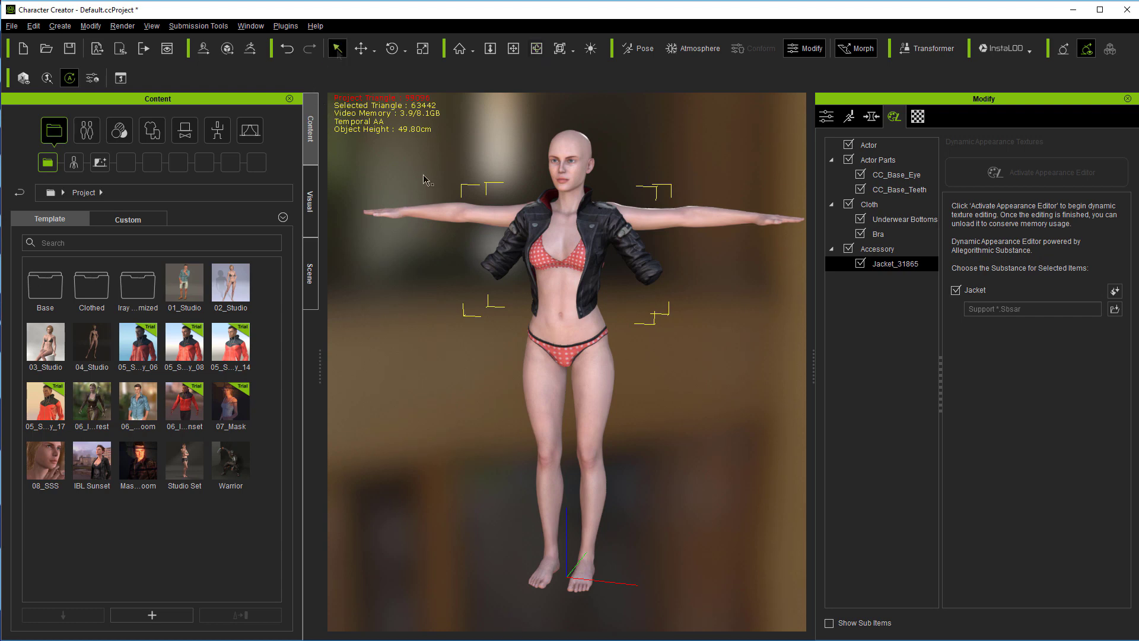
left_click(593, 405)
double_click(593, 404)
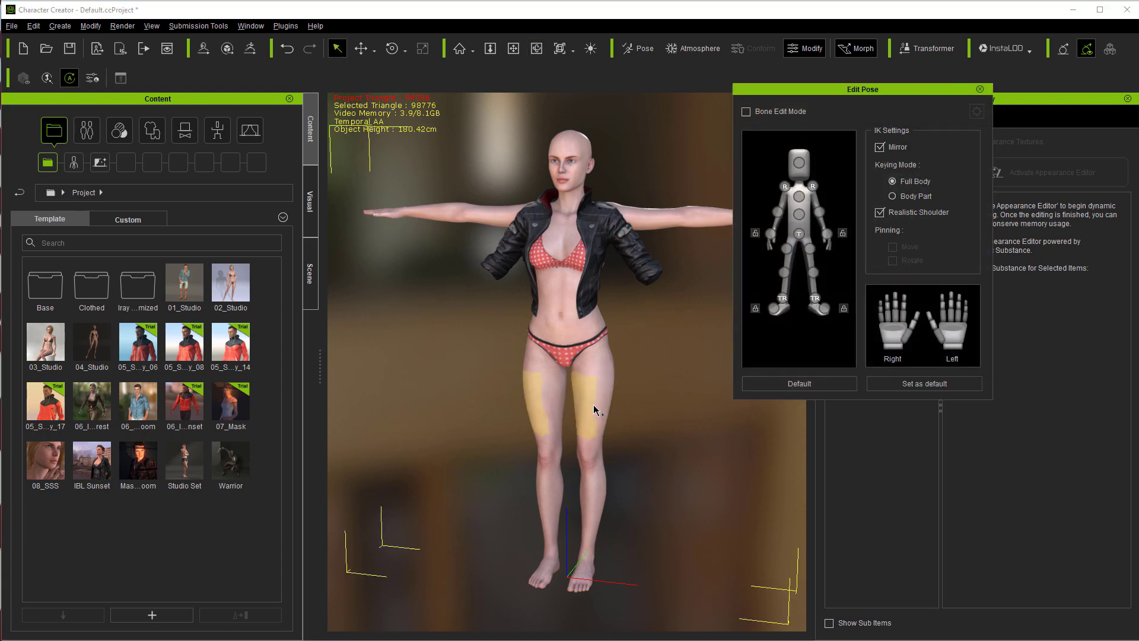
left_click(812, 187)
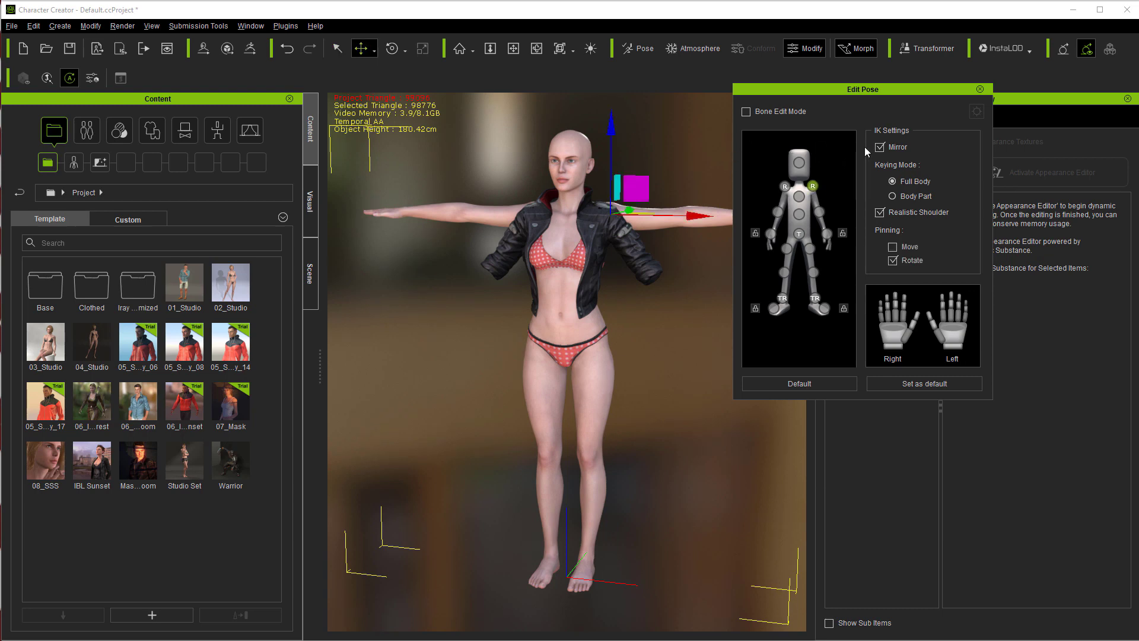
key("e")
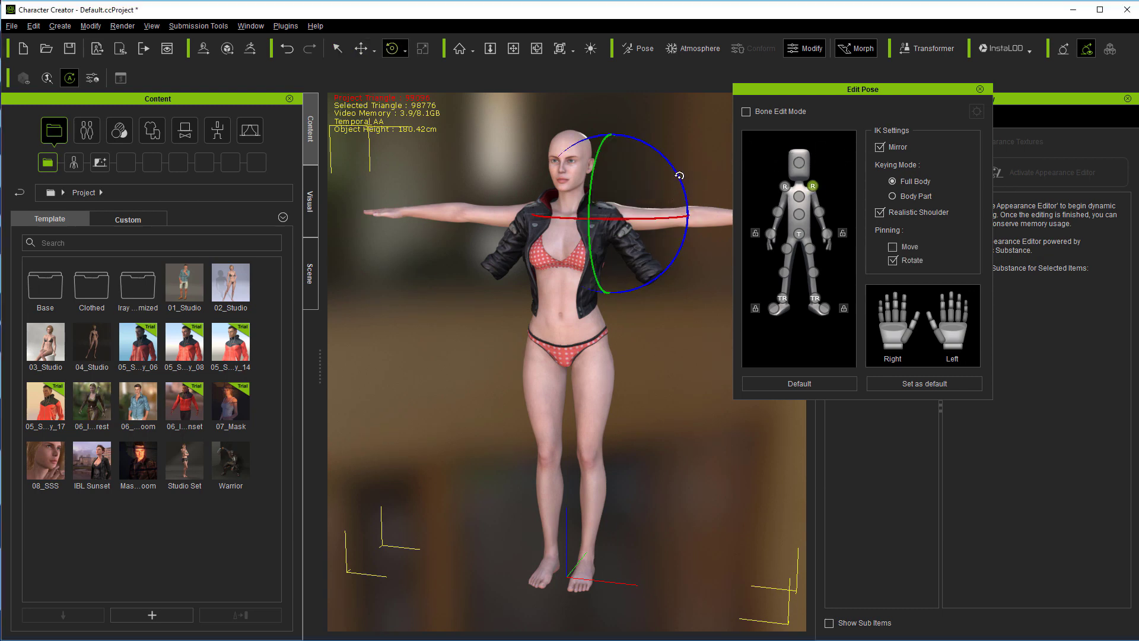
left_click_drag(678, 177, 689, 206)
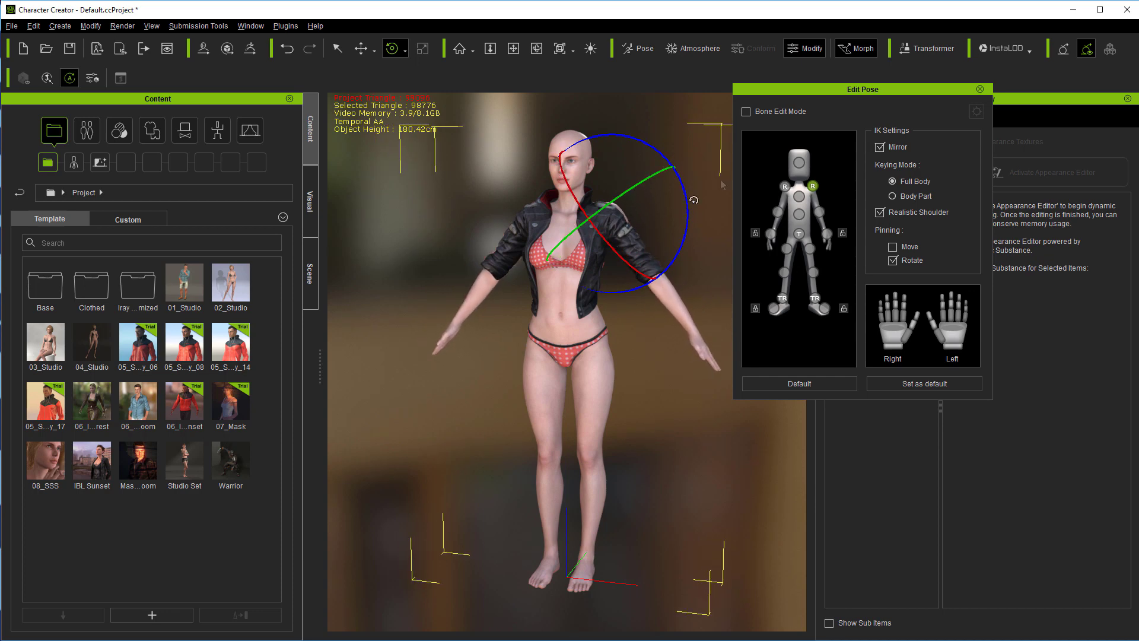
left_click(979, 90)
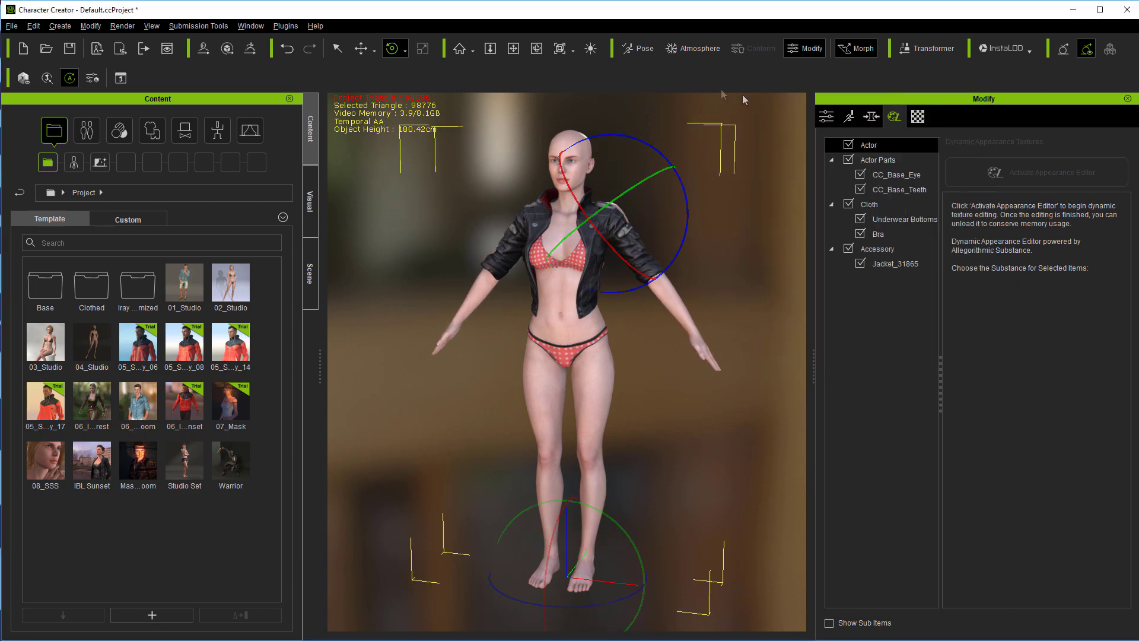
left_click(536, 50)
left_click_drag(510, 164, 760, 249)
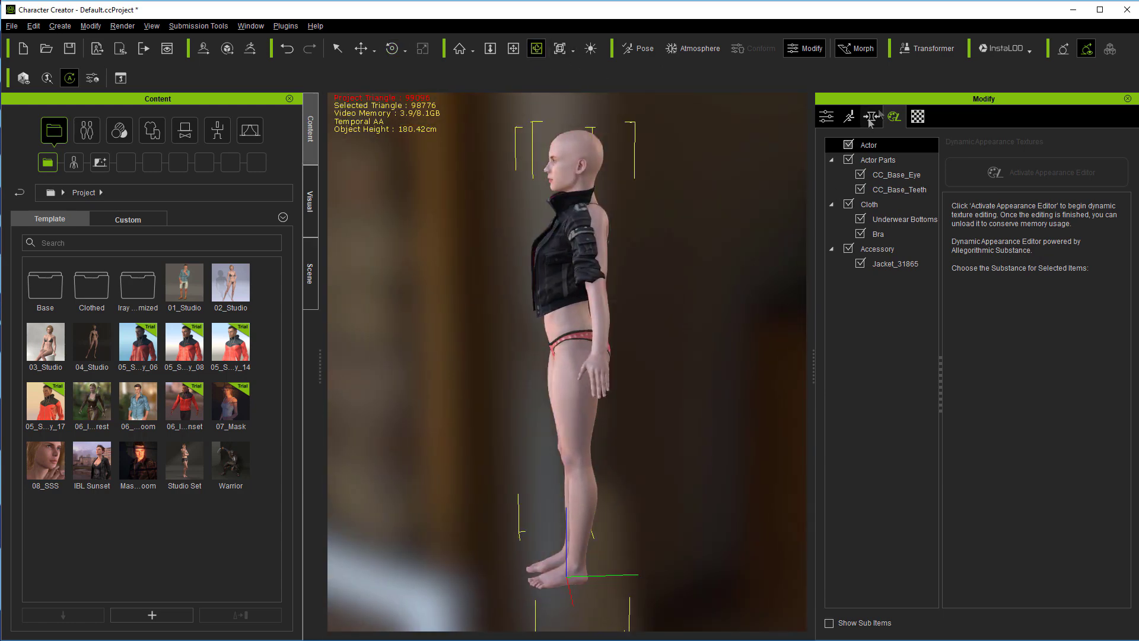
left_click(830, 120)
Select the jacket and set its Pivot Quick Set to bottom centre.
scroll(996, 474, "down", 3)
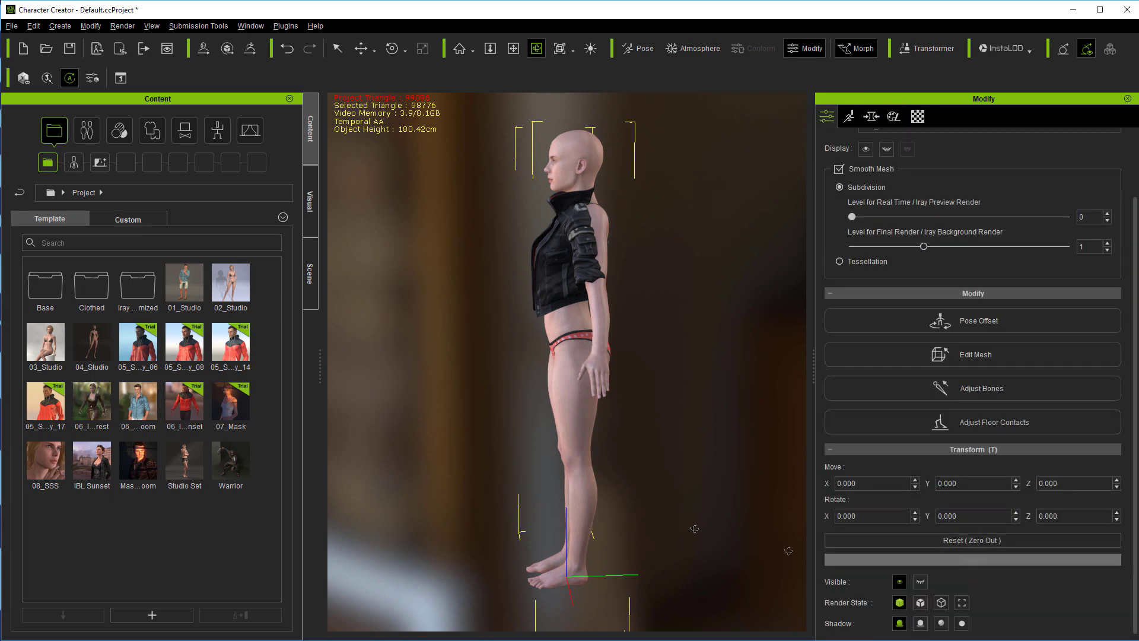
left_click(360, 48)
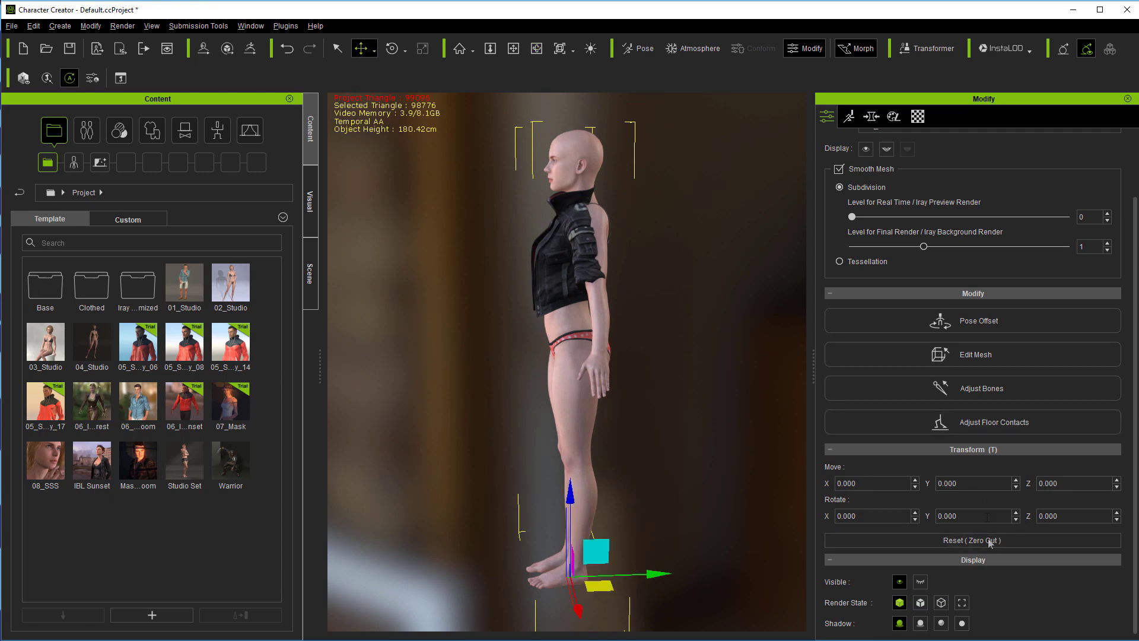
left_click(580, 260)
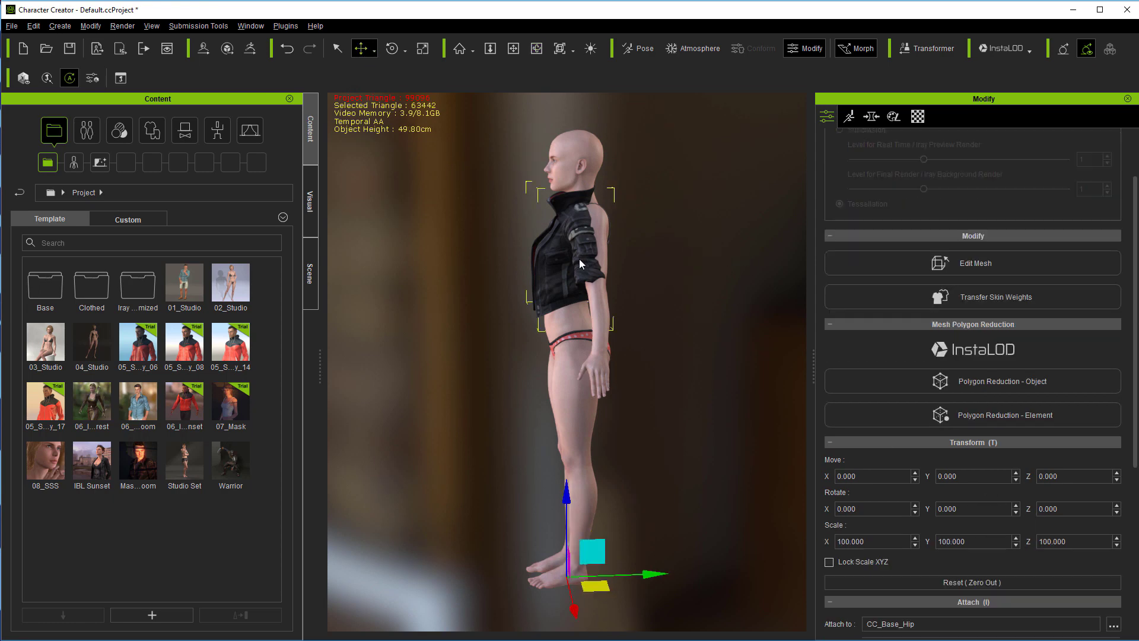
scroll(1043, 607, "down", 5)
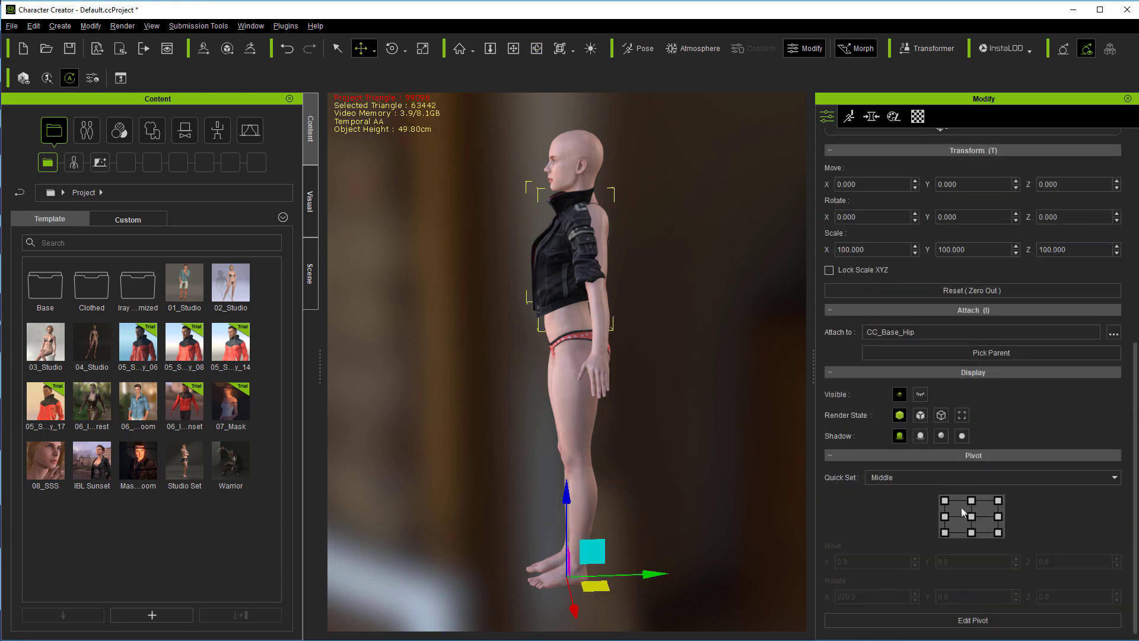
left_click(971, 532)
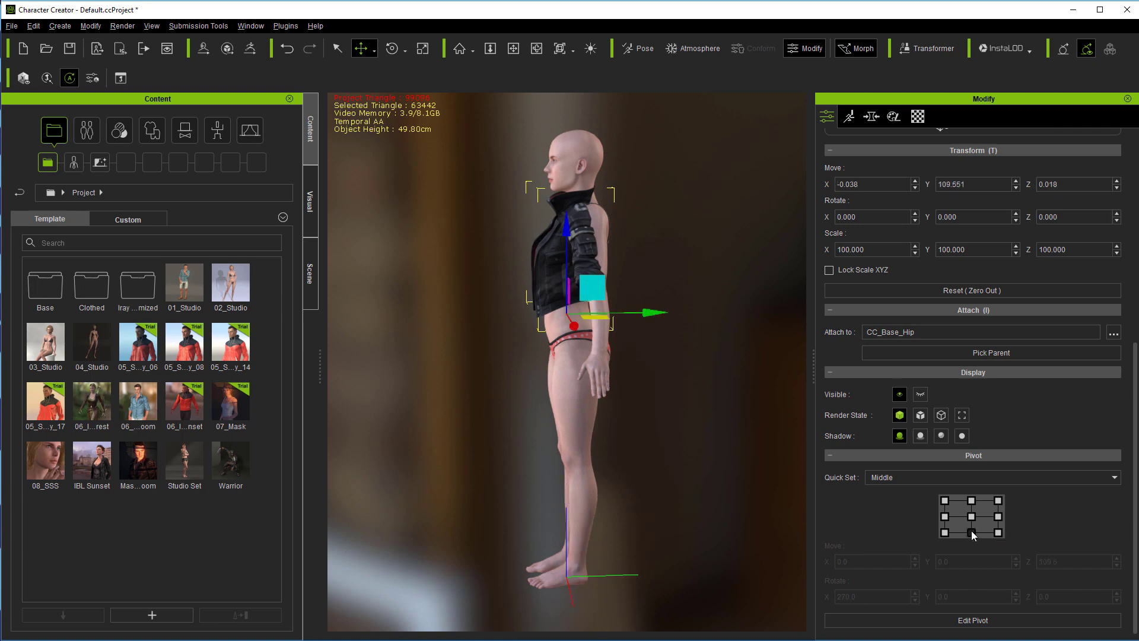
left_click(971, 516)
left_click(971, 501)
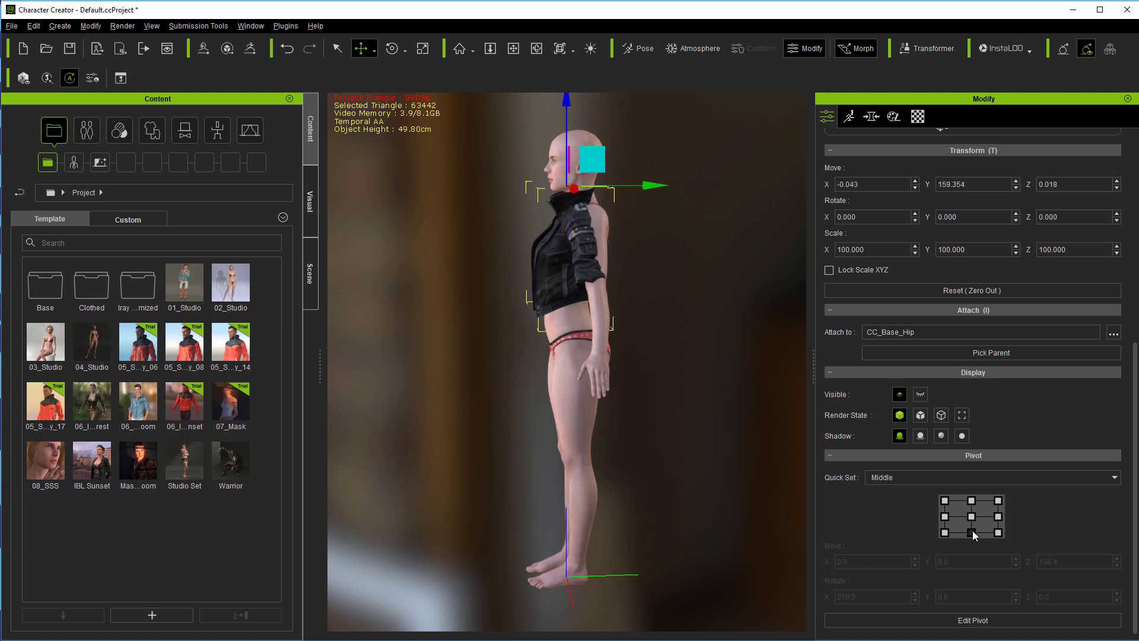
left_click(971, 532)
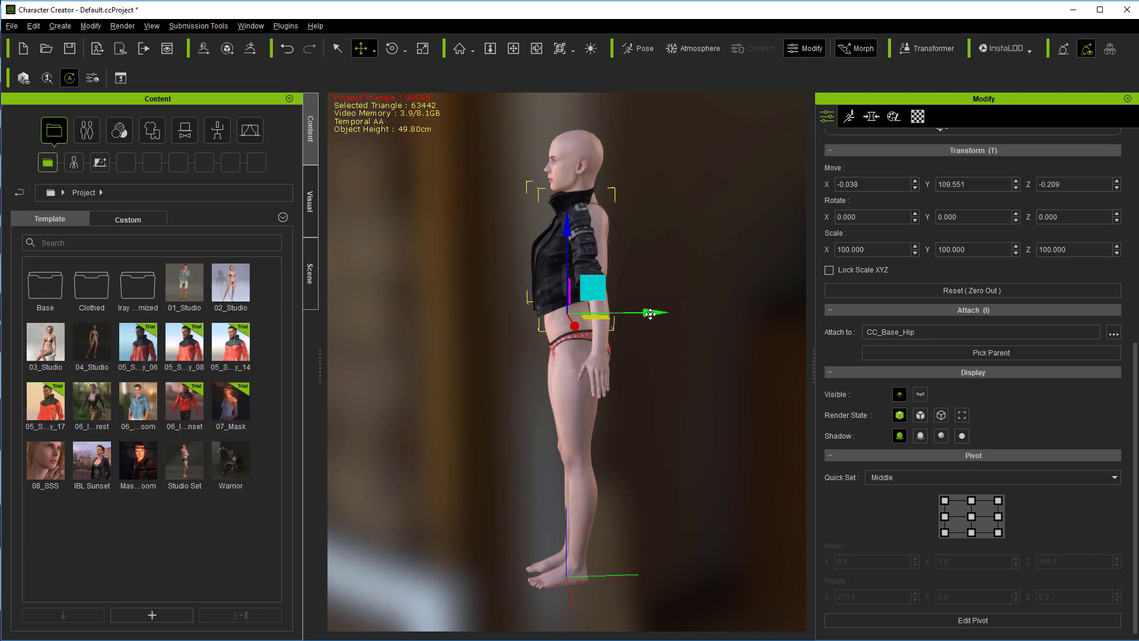
Nudge the jacket back and raise it slightly so it sits on her shoulders.
left_click_drag(648, 313, 655, 315)
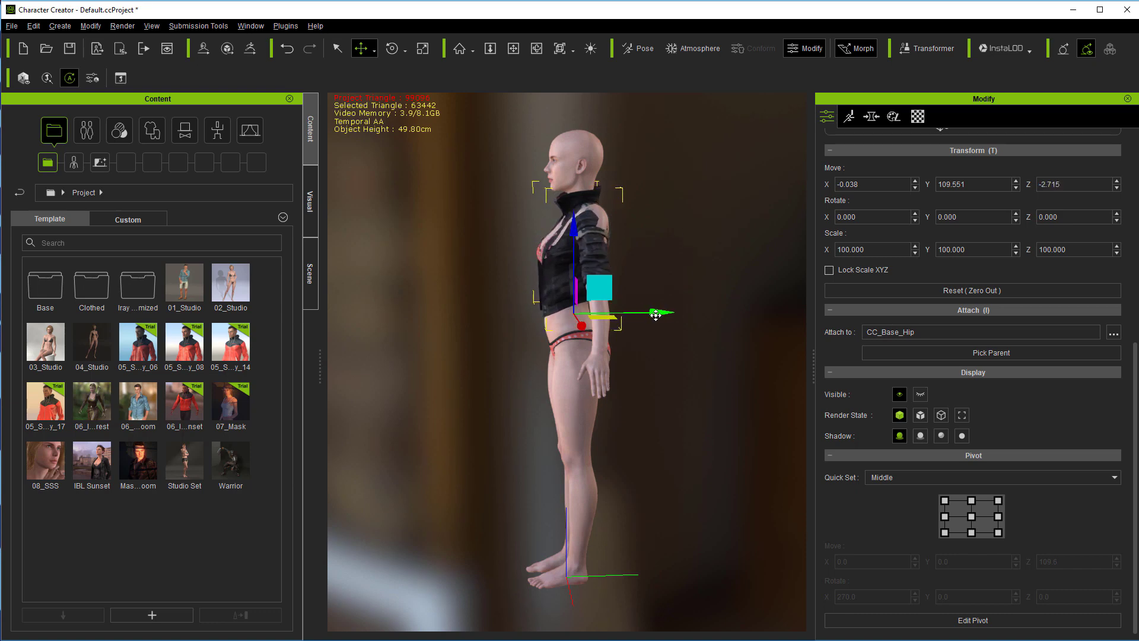
left_click(536, 48)
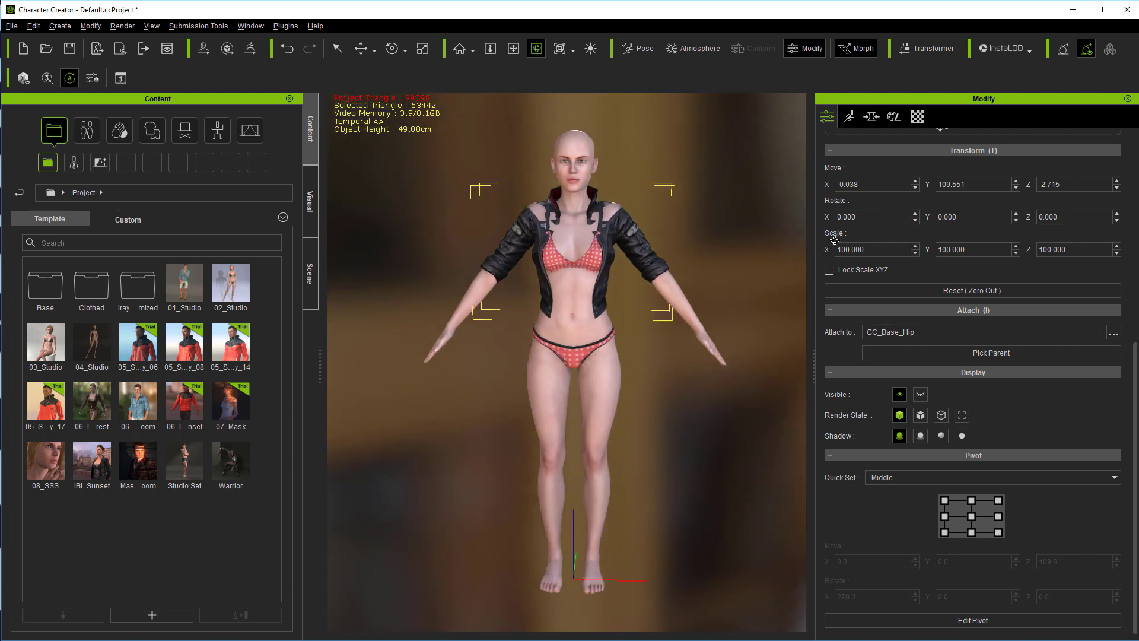
left_click_drag(564, 258, 469, 300)
left_click(361, 48)
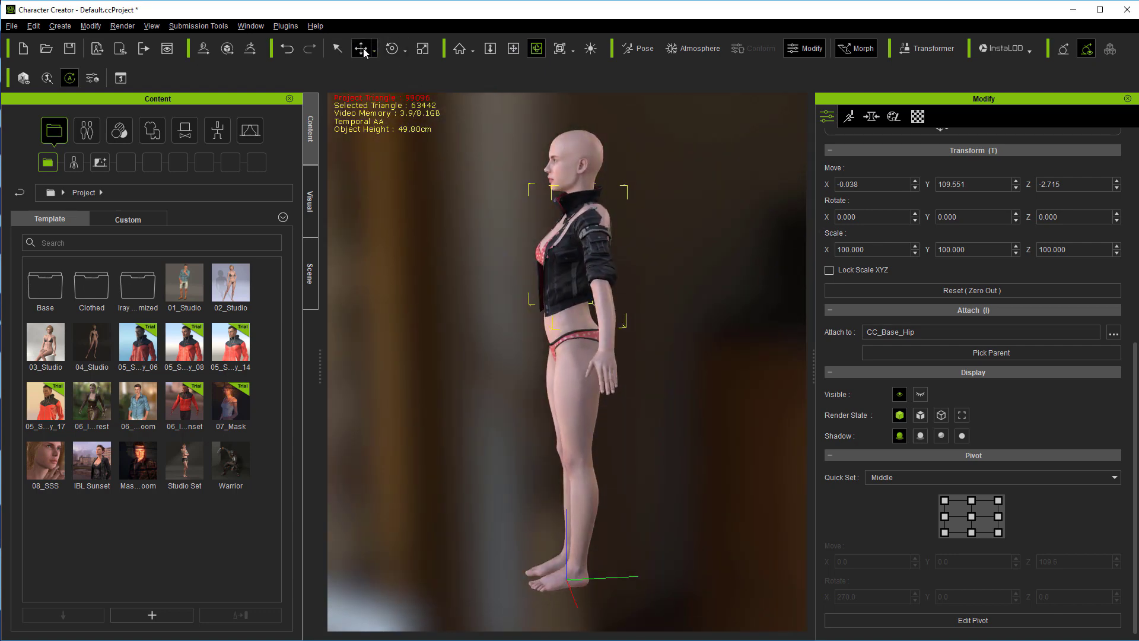
left_click_drag(654, 314, 652, 314)
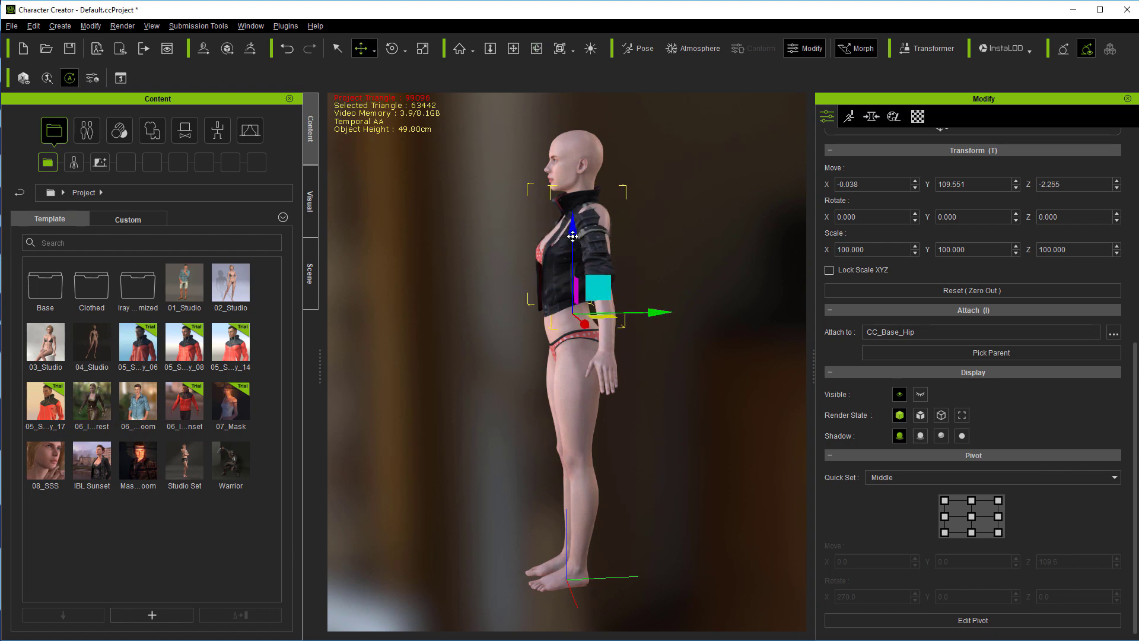
left_click_drag(572, 237, 572, 236)
left_click(536, 48)
left_click_drag(434, 228, 646, 187)
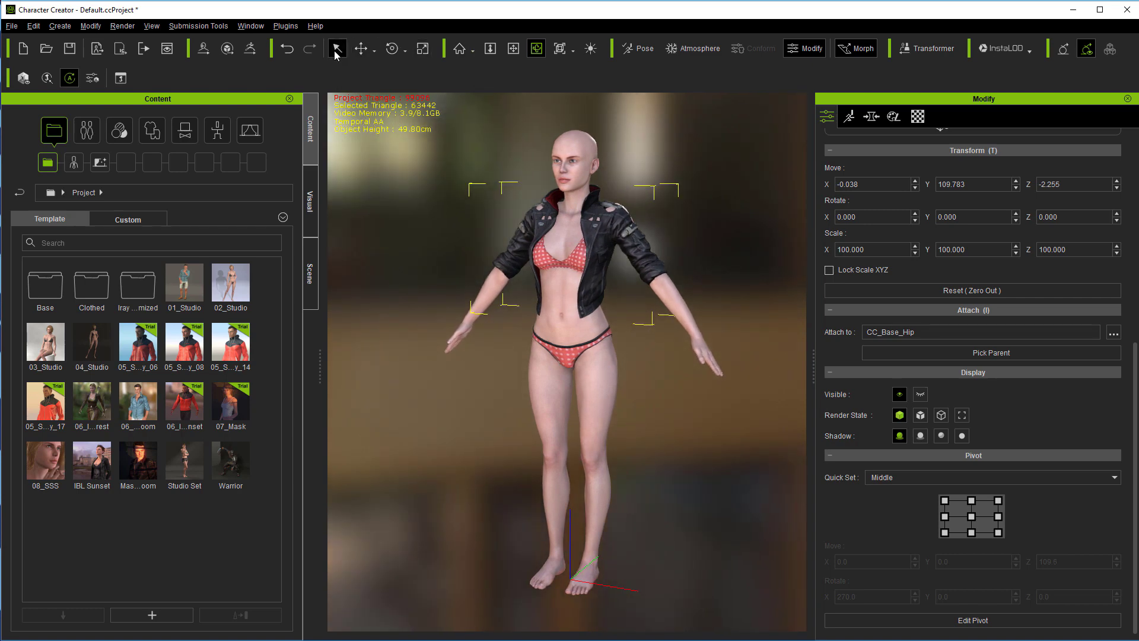
left_click(336, 50)
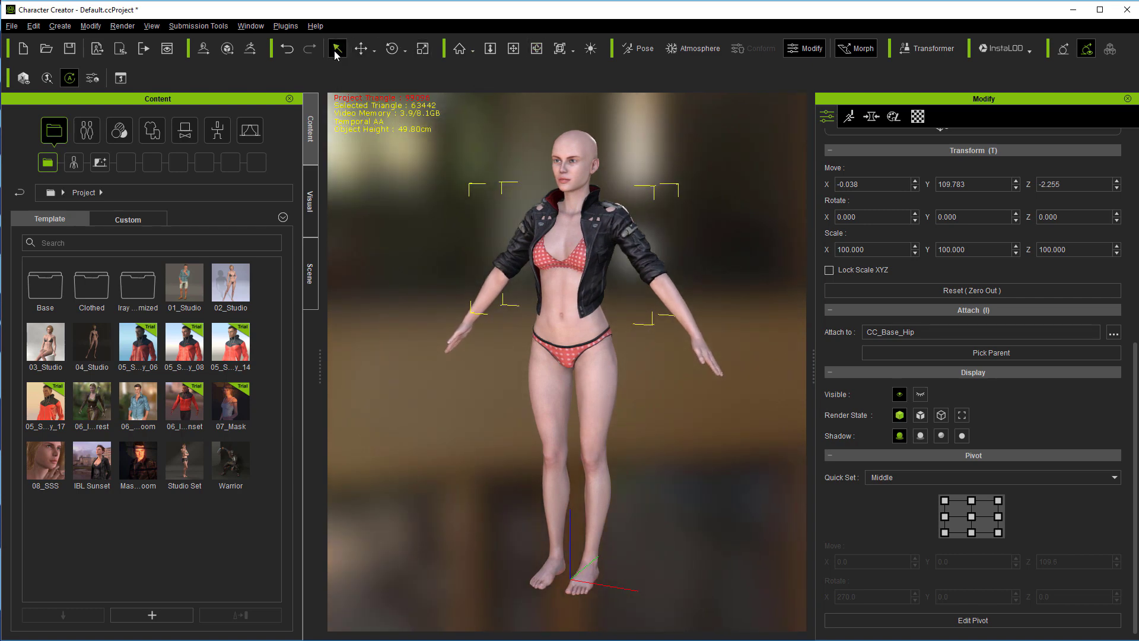
Delete the bra from the character, then select the jacket for skin weight transfer.
left_click(541, 263)
key("Delete")
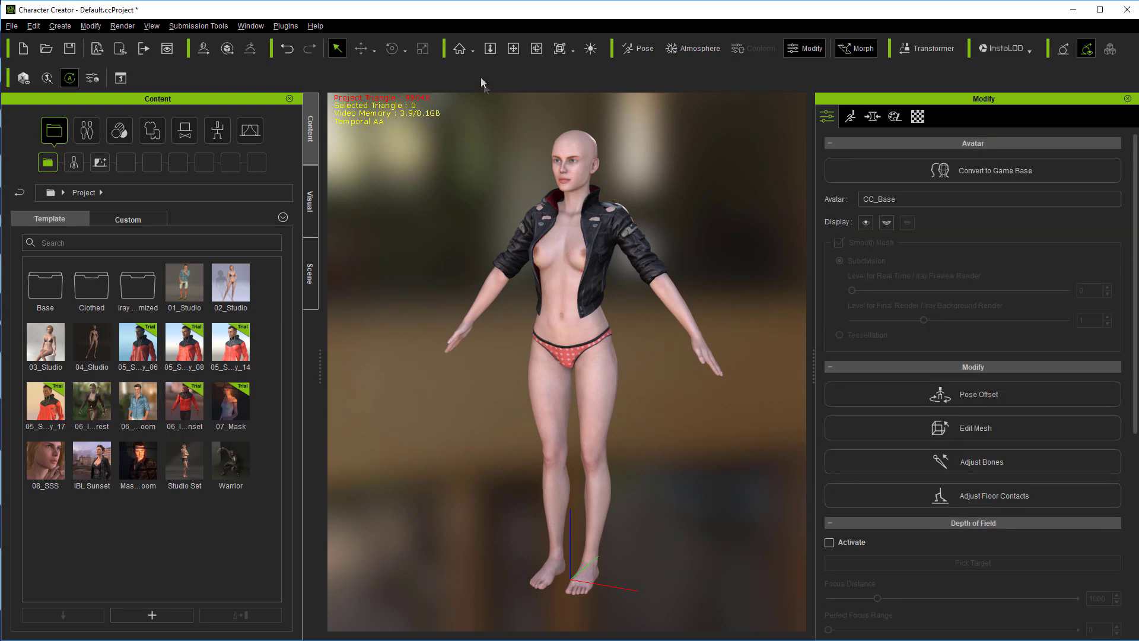
left_click(538, 49)
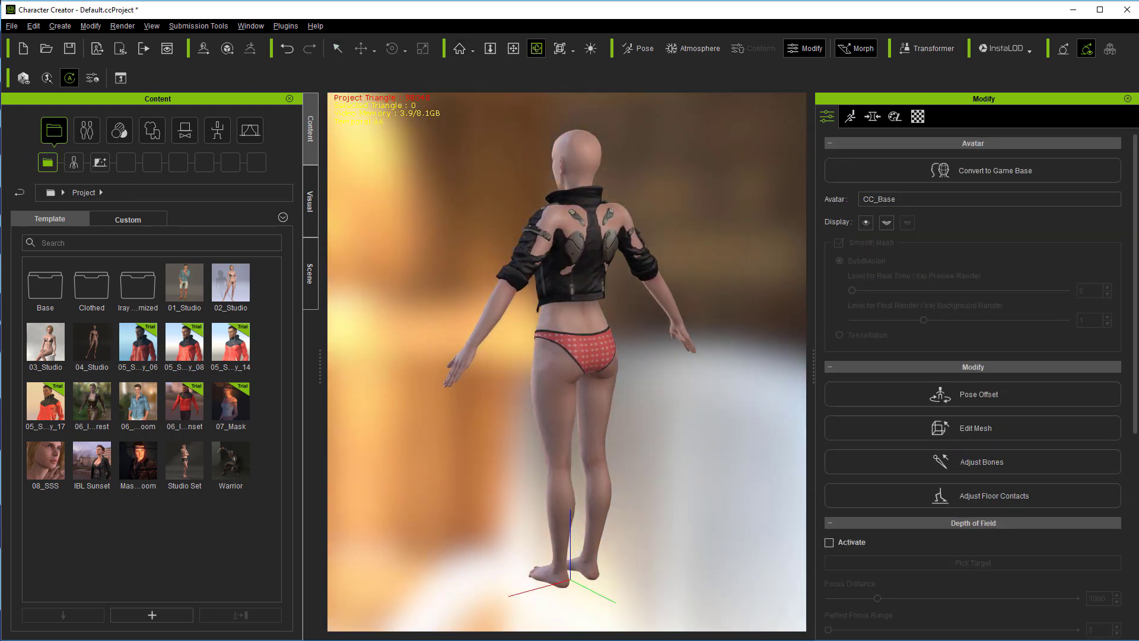
left_click_drag(416, 196, 338, 195)
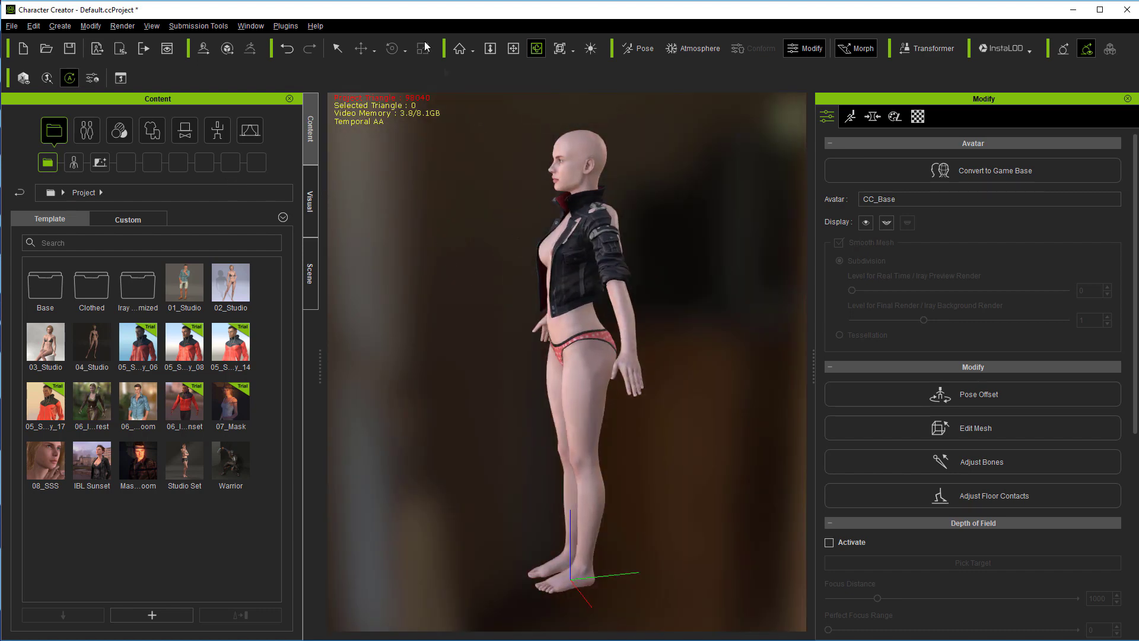
left_click(343, 48)
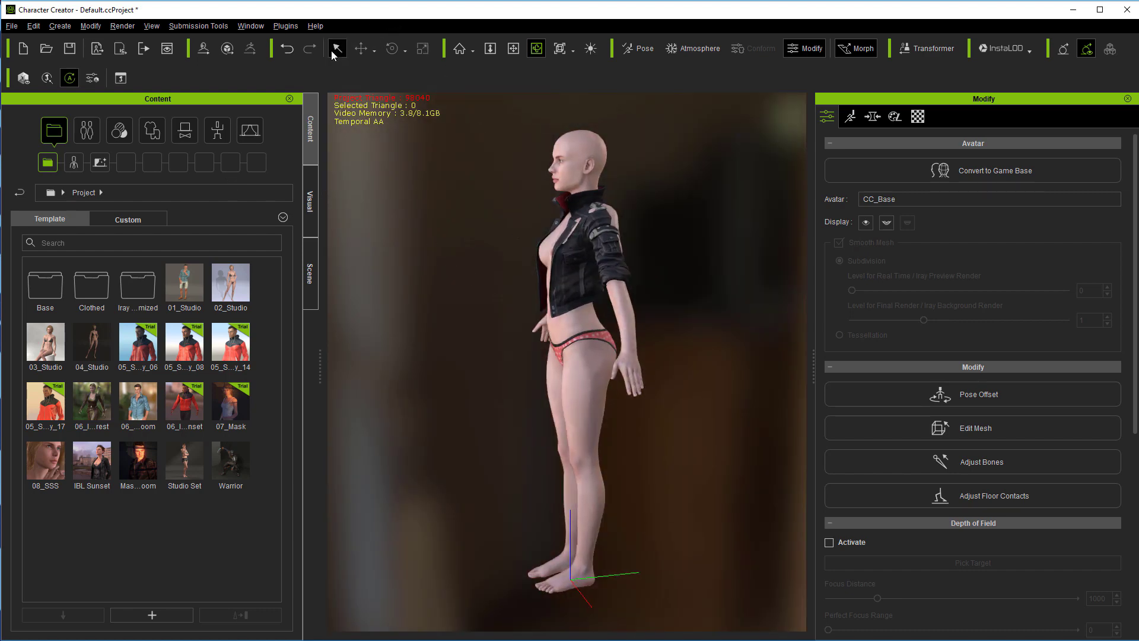
left_click(573, 293)
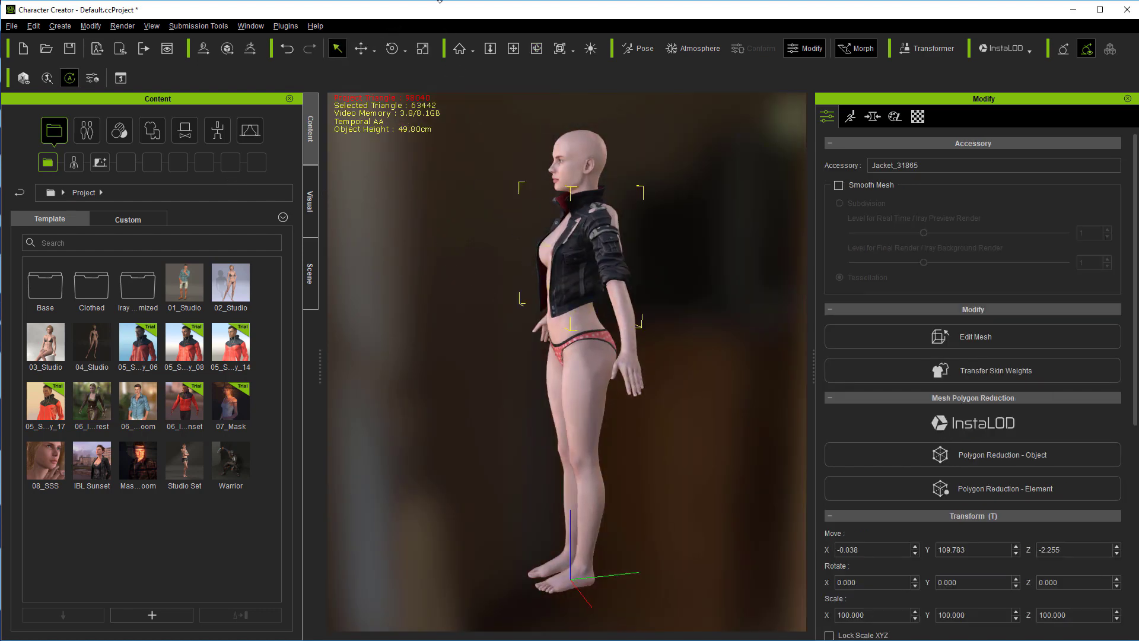
left_click(1009, 372)
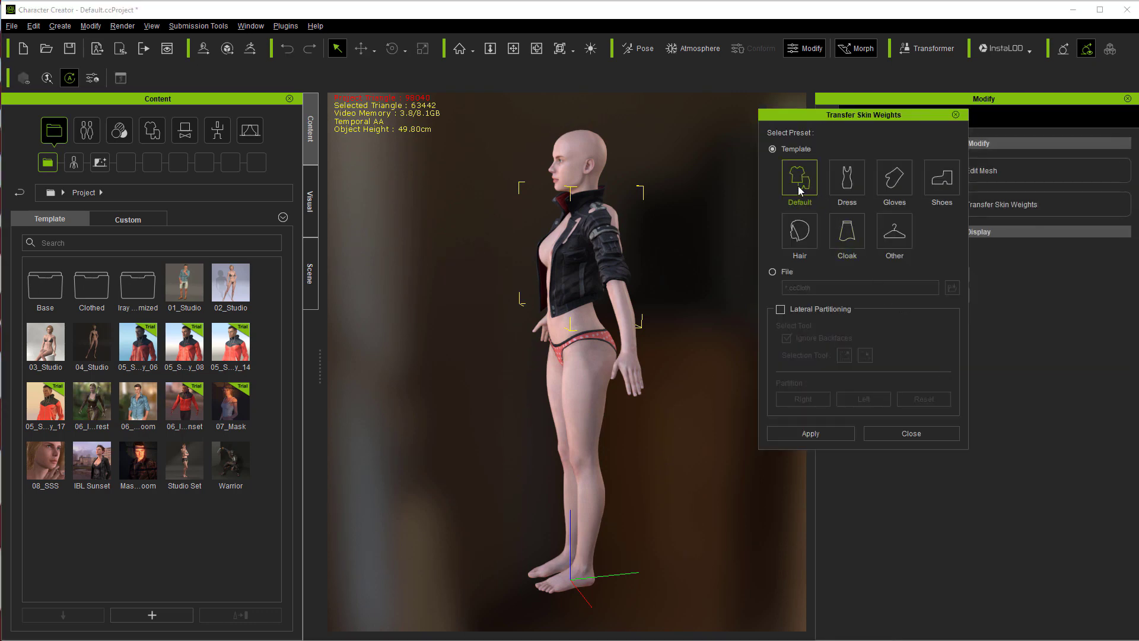
Apply the Default skin weight template to the jacket and bring up its conform settings.
left_click(833, 433)
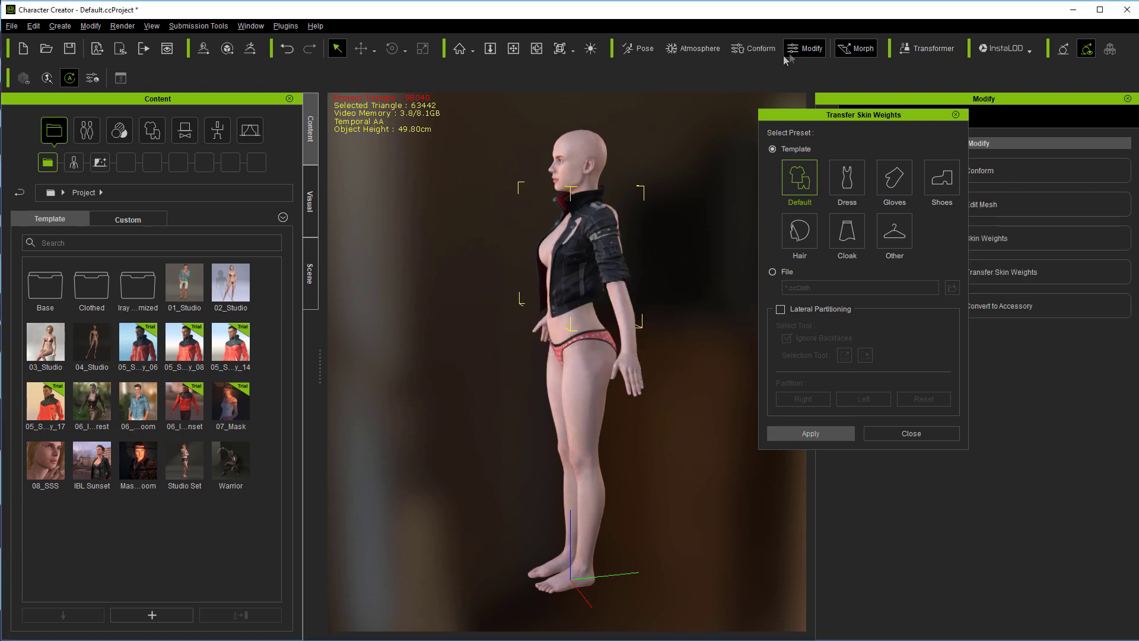
left_click(762, 51)
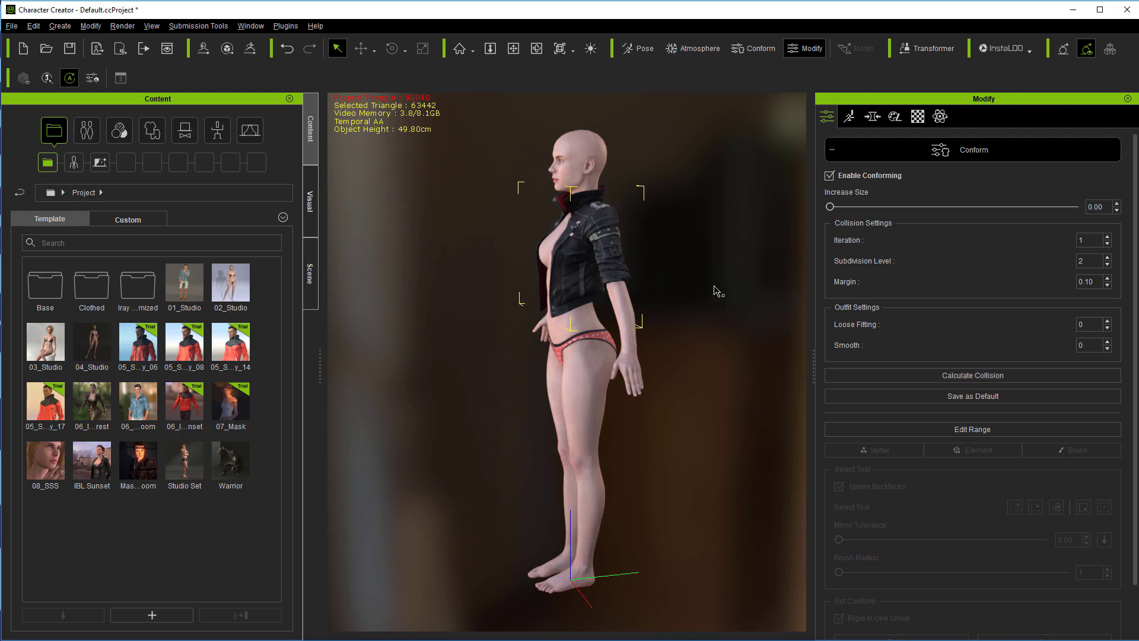
left_click(536, 48)
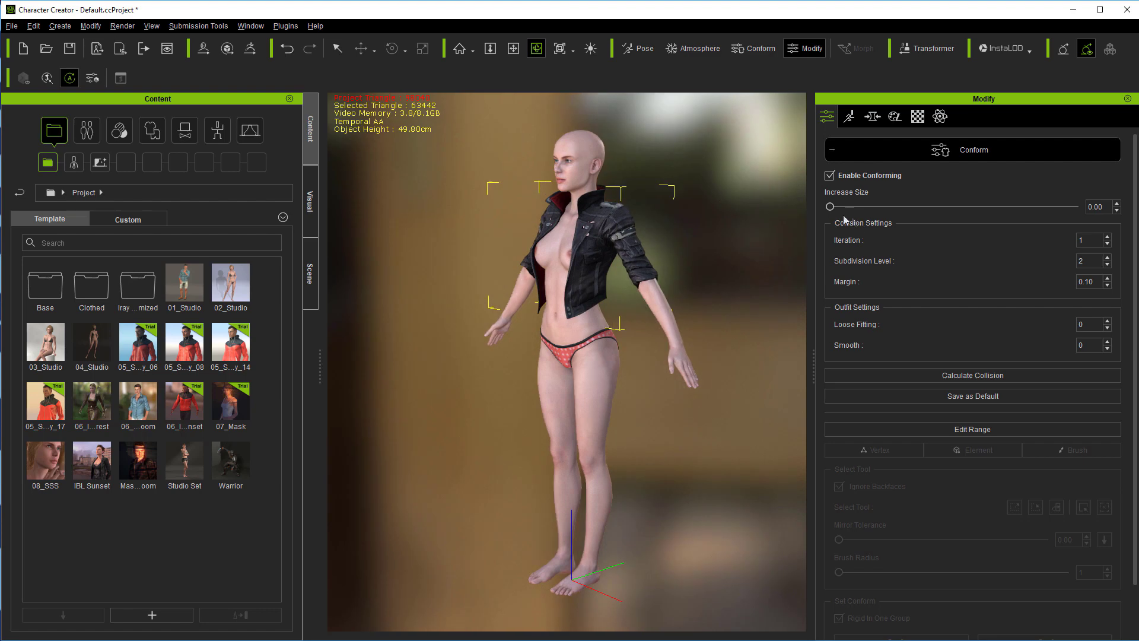
Set the jacket's conform Increase Size to 0.37 and check from several angles that it clears the body.
left_click_drag(832, 210, 846, 211)
left_click_drag(582, 183, 655, 243)
left_click_drag(601, 202, 612, 270)
left_click_drag(647, 171, 644, 213)
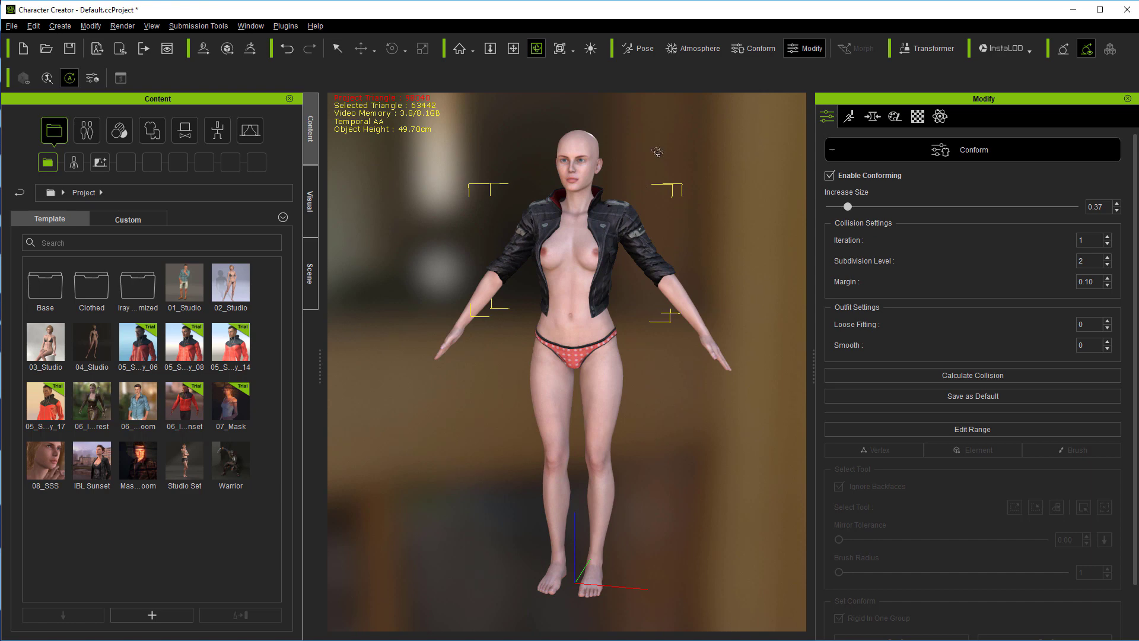
left_click_drag(657, 152, 666, 156)
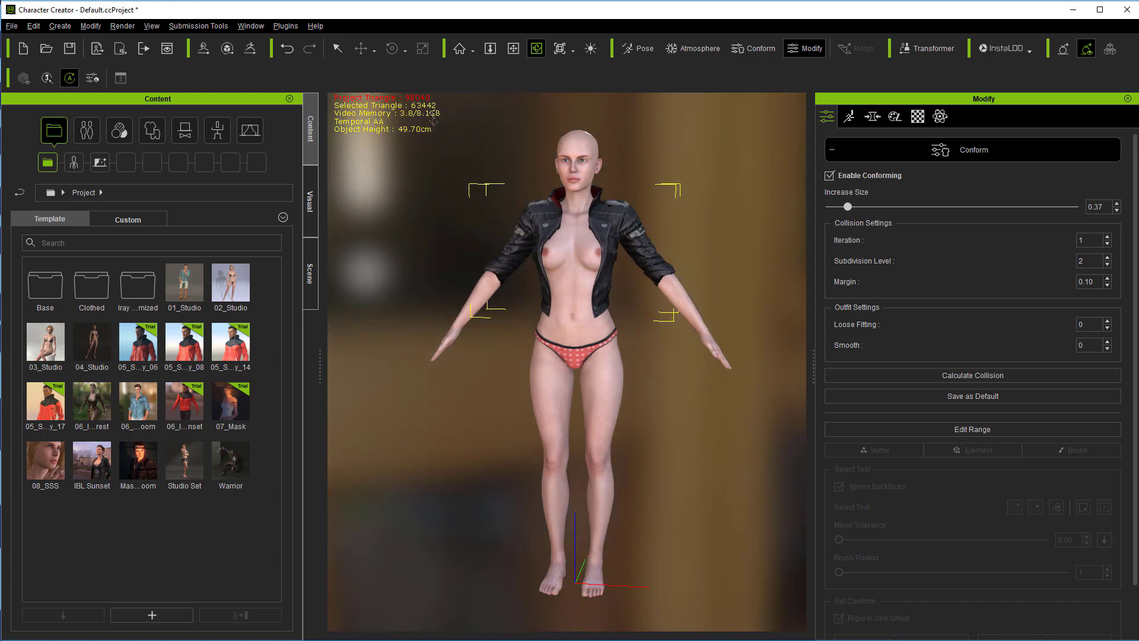
left_click_drag(734, 153, 592, 251)
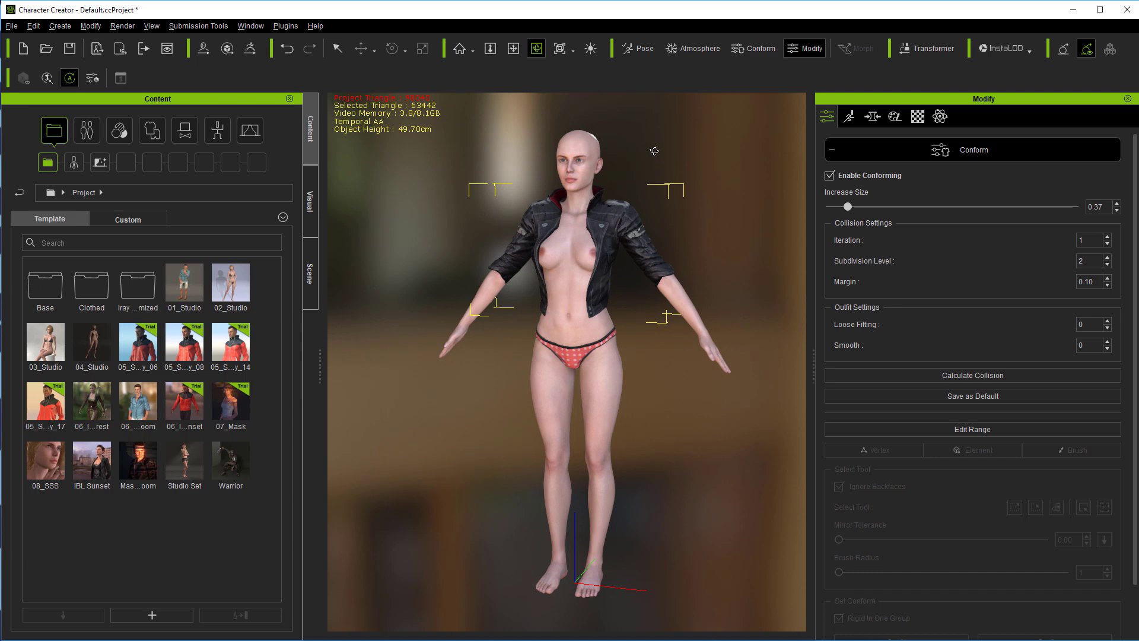
left_click_drag(648, 165, 684, 167)
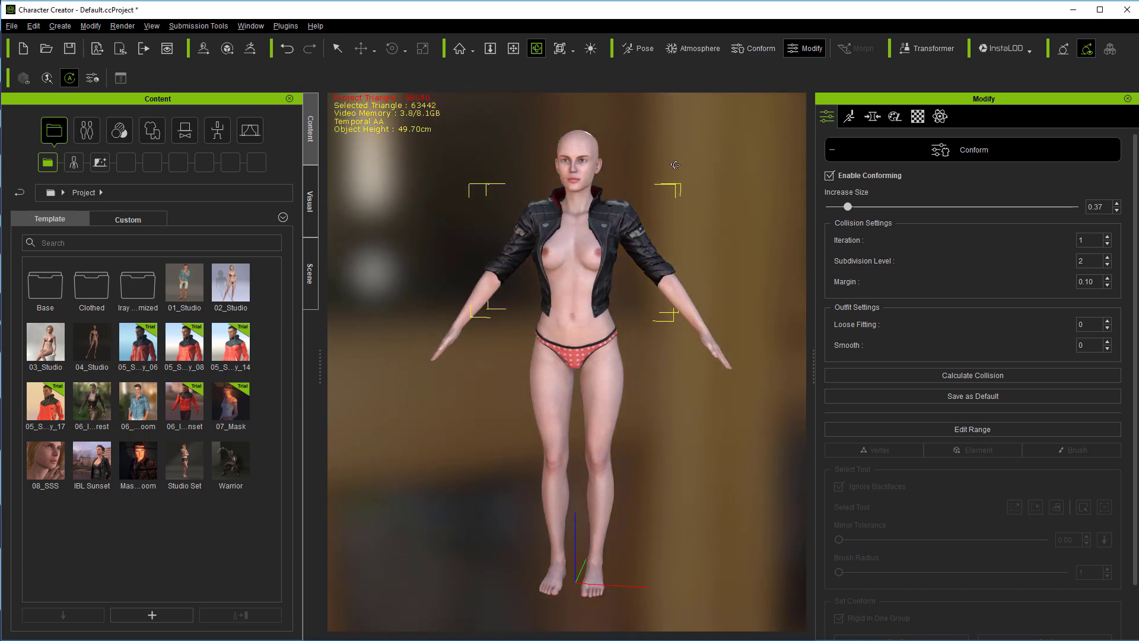